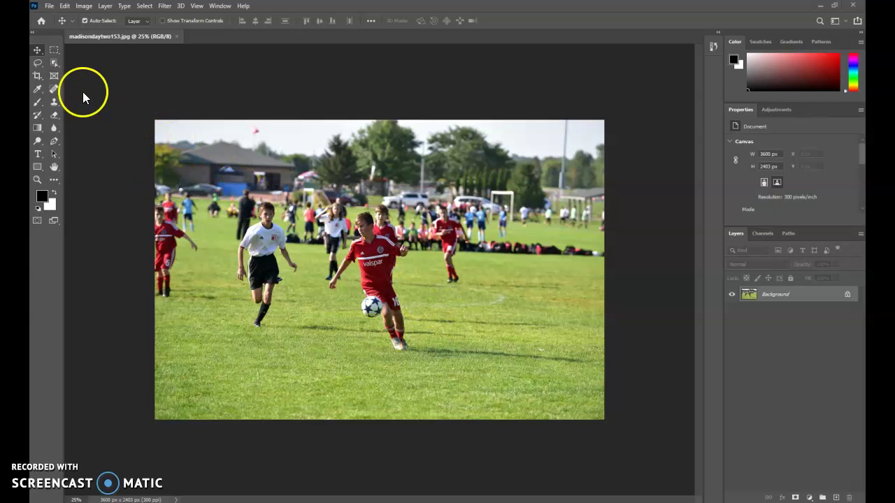
pyautogui.click(54, 52)
pyautogui.moveTo(315, 210); pyautogui.dragTo(431, 363)
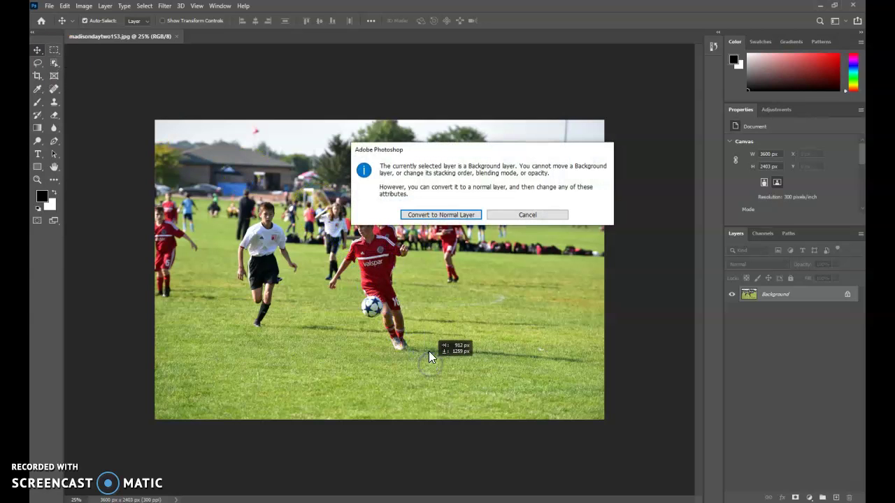
pyautogui.click(518, 217)
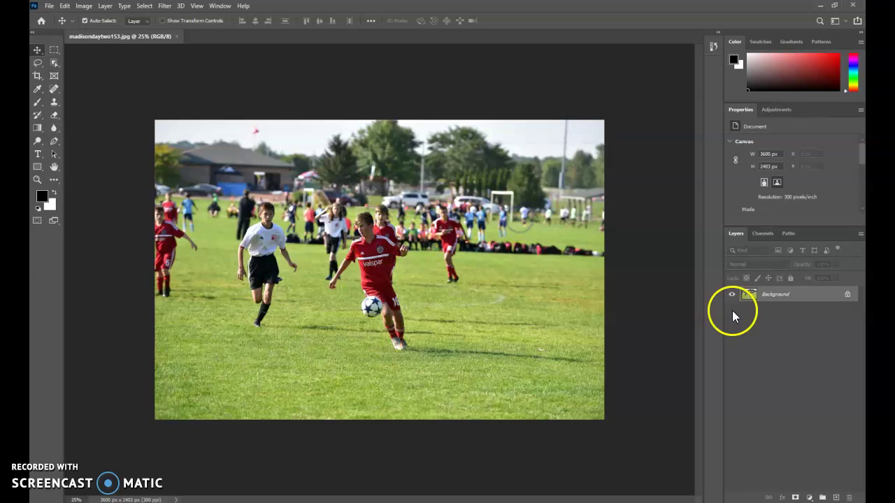
# Draw a rectangular marquee selection around the red player with the ball, try repositioning it, and deselect it
pyautogui.click(53, 50)
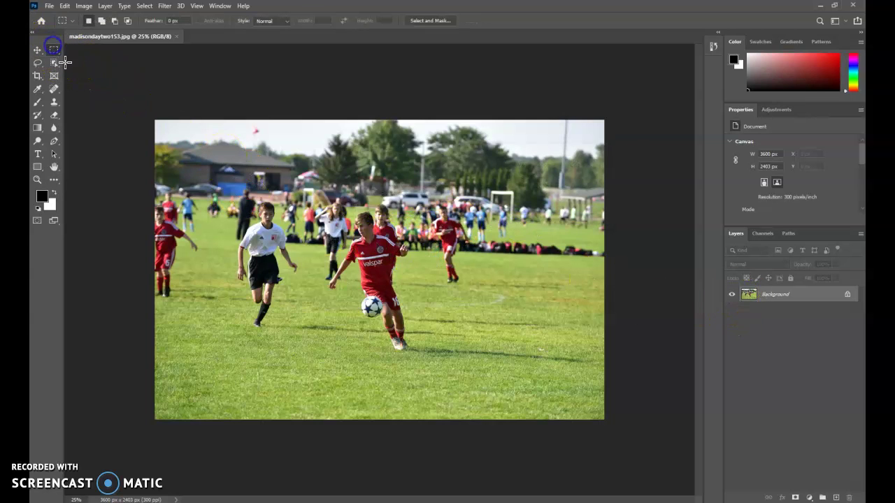
pyautogui.moveTo(315, 201); pyautogui.dragTo(441, 378)
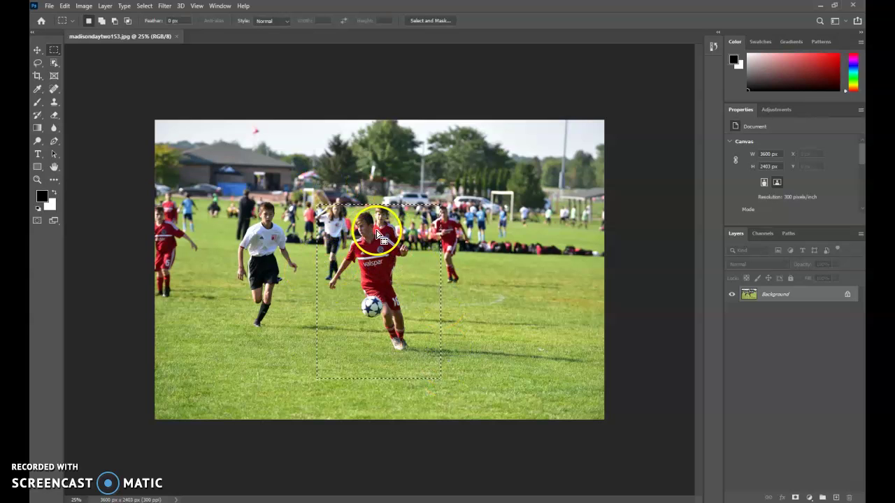
pyautogui.moveTo(402, 261); pyautogui.dragTo(467, 263)
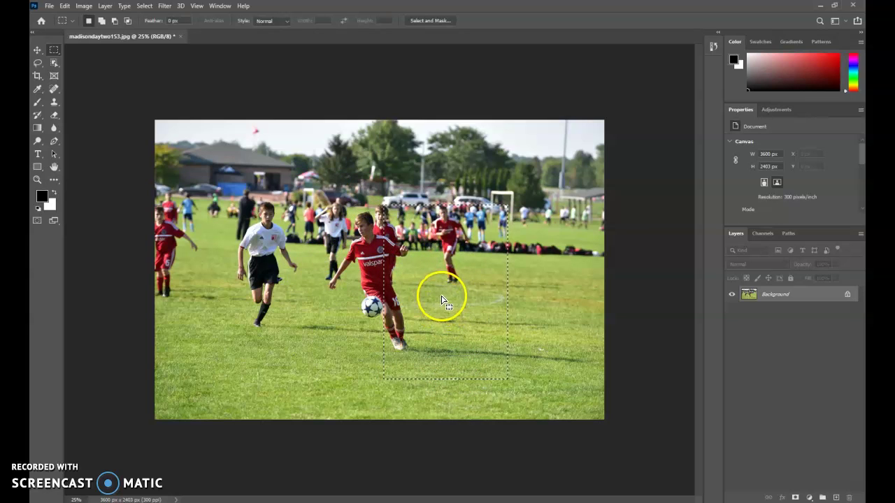
pyautogui.moveTo(506, 302); pyautogui.dragTo(433, 292)
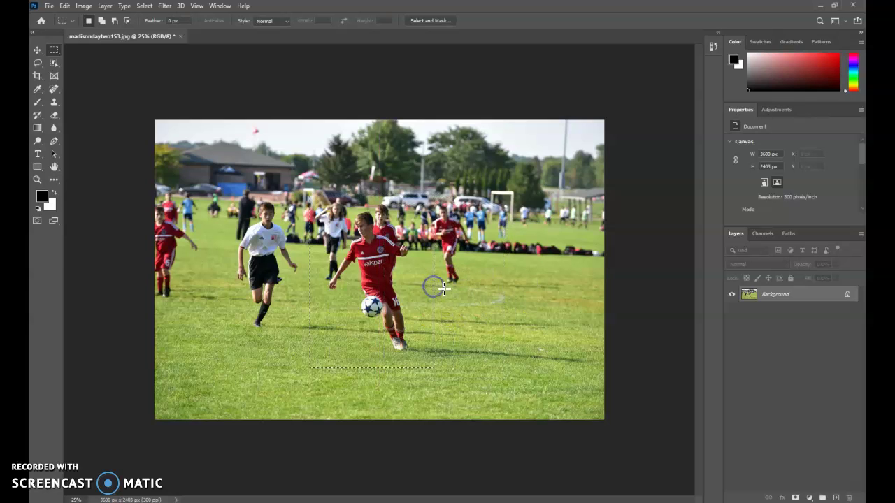
pyautogui.click(427, 272)
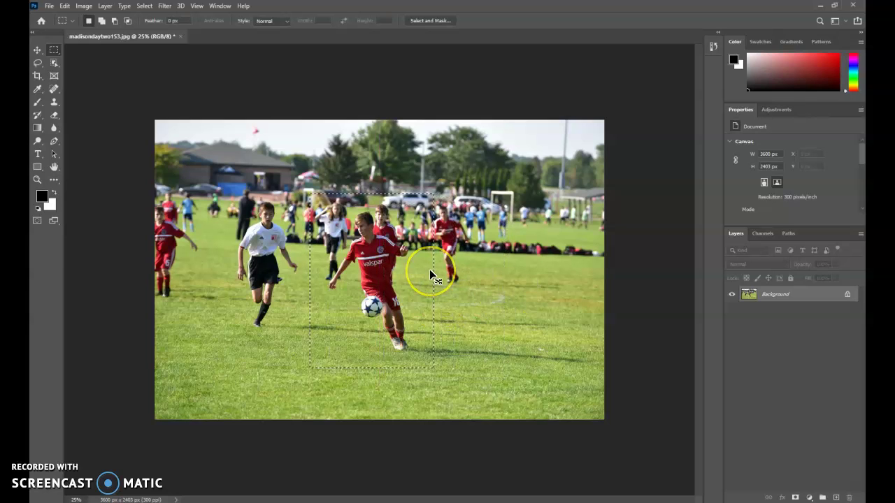
pyautogui.click(218, 202)
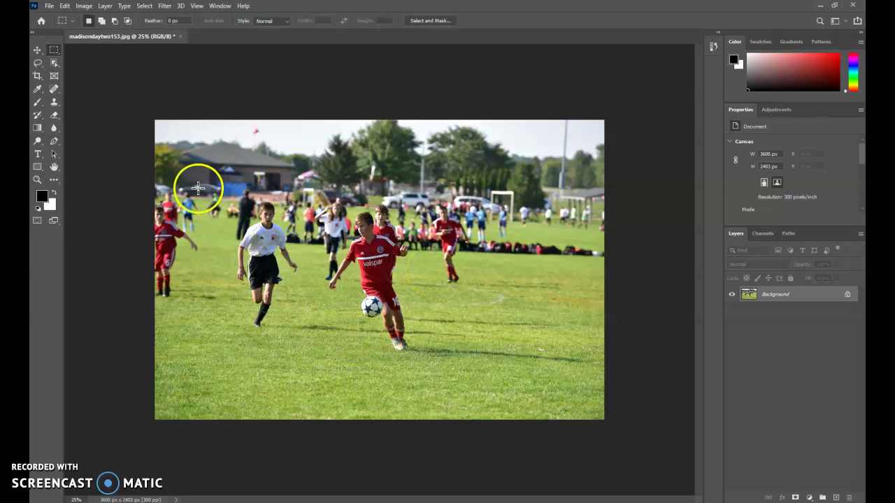
# Draw a loose freehand Lasso selection around the red player and the ball
pyautogui.click(38, 63)
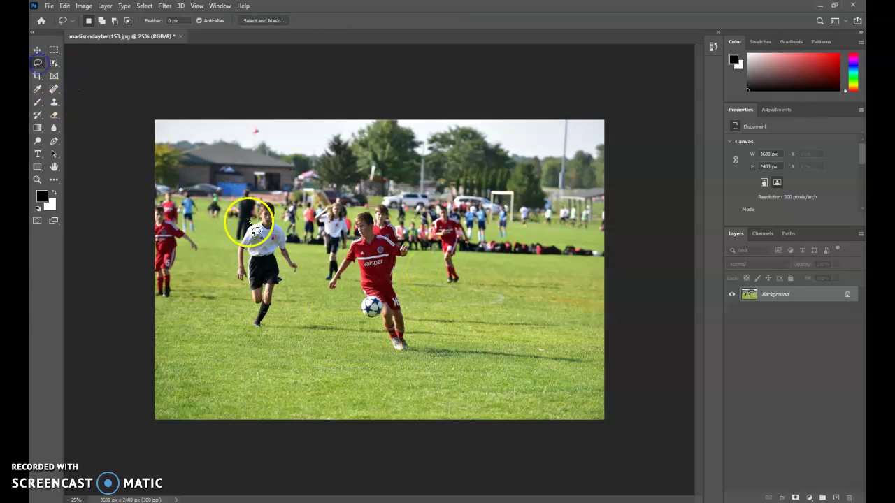
pyautogui.hotkey('ctrl', '+')
pyautogui.hotkey('ctrl', '+')
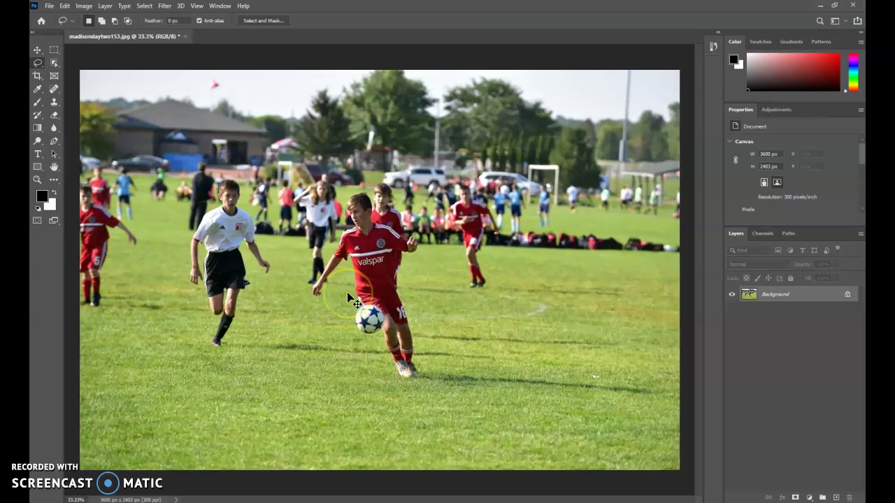
pyautogui.scroll(1, 349, 300)
pyautogui.scroll(-1, 349, 300)
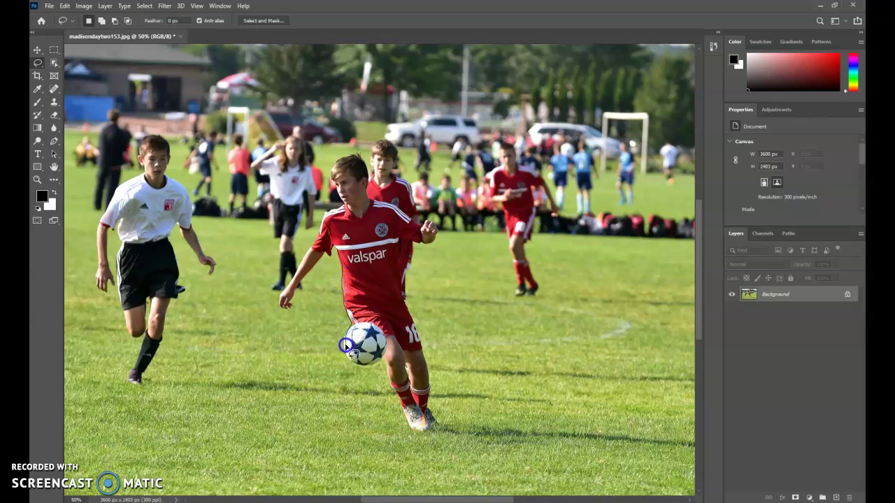
pyautogui.moveTo(404, 409)
pyautogui.mouseDown()
pyautogui.moveTo(418, 431)
pyautogui.moveTo(435, 434)
pyautogui.moveTo(417, 316)
pyautogui.mouseUp()
pyautogui.moveTo(432, 244); pyautogui.dragTo(420, 223)
pyautogui.moveTo(374, 200)
pyautogui.mouseDown()
pyautogui.moveTo(341, 148)
pyautogui.moveTo(321, 189)
pyautogui.moveTo(322, 219)
pyautogui.moveTo(288, 256)
pyautogui.moveTo(273, 300)
pyautogui.moveTo(307, 310)
pyautogui.moveTo(330, 270)
pyautogui.mouseUp()
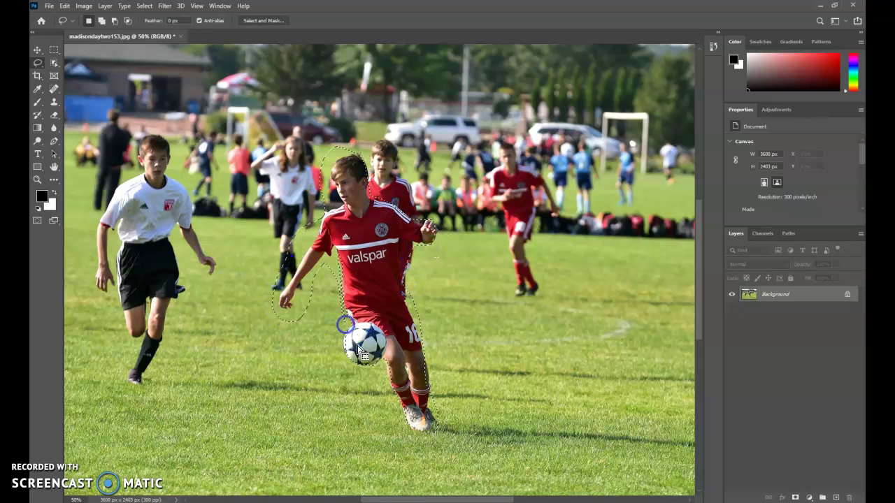
# Subtract excess areas beside the player's lowered hand and torso from the lasso selection, and deselect everything
pyautogui.scroll(1, 336, 262)
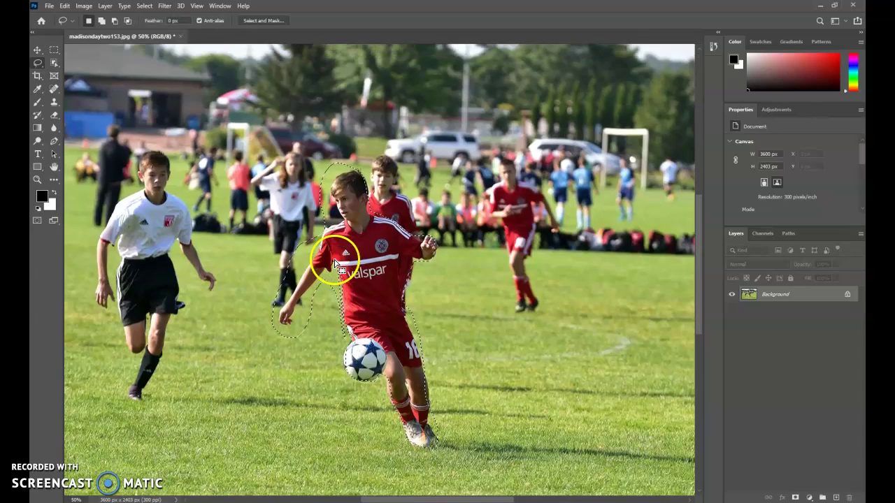
pyautogui.scroll(2, 336, 262)
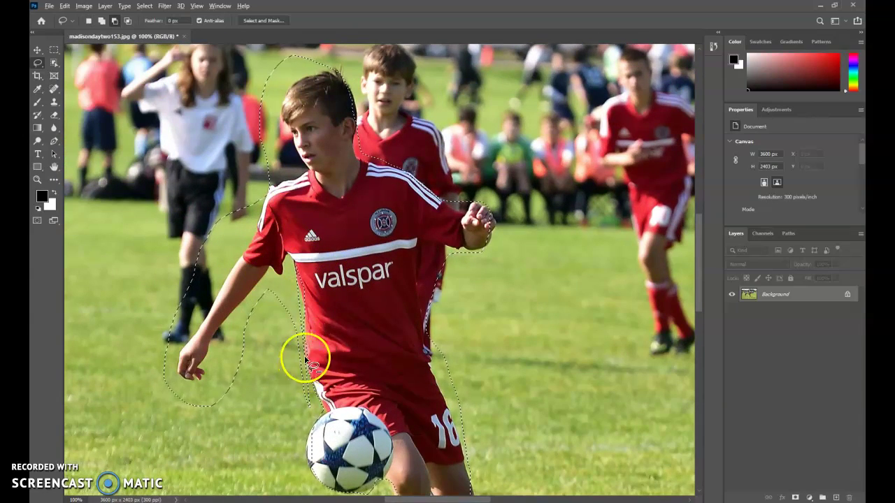
pyautogui.moveTo(268, 290); pyautogui.dragTo(221, 335)
pyautogui.moveTo(198, 386)
pyautogui.mouseDown()
pyautogui.moveTo(232, 379)
pyautogui.moveTo(211, 369)
pyautogui.mouseUp()
pyautogui.moveTo(197, 324); pyautogui.dragTo(199, 327)
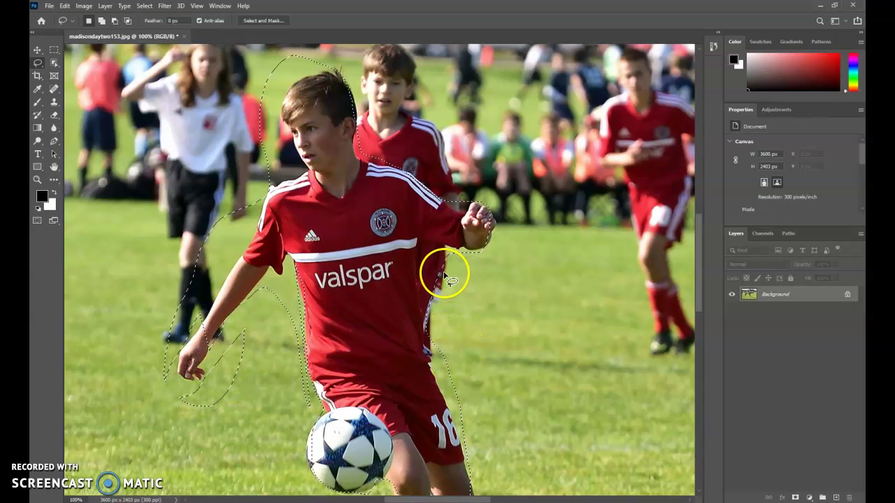
pyautogui.moveTo(445, 274); pyautogui.dragTo(427, 348)
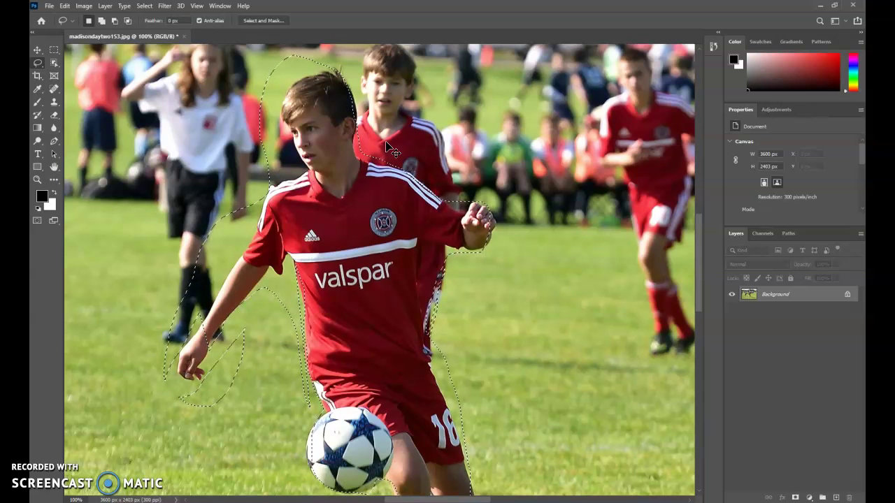
pyautogui.hotkey('ctrl', 'd')
# Trace the player's shoulder, head, raised arm and torso with the Magnetic Lasso, close the selection, and deselect it
pyautogui.click(37, 82)
pyautogui.rightClick(36, 66)
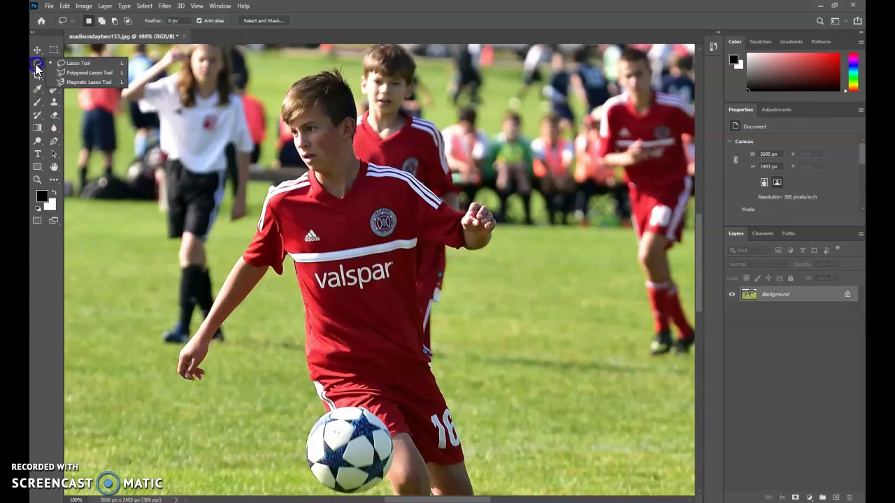
pyautogui.click(74, 80)
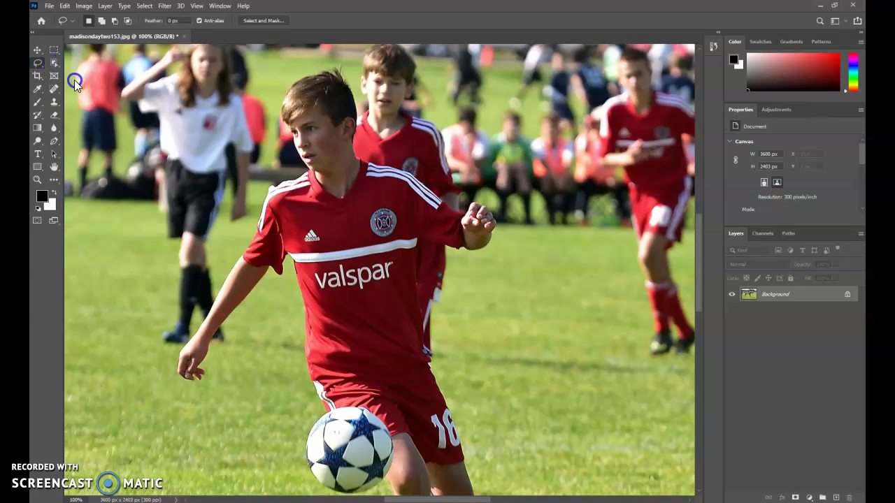
pyautogui.click(258, 214)
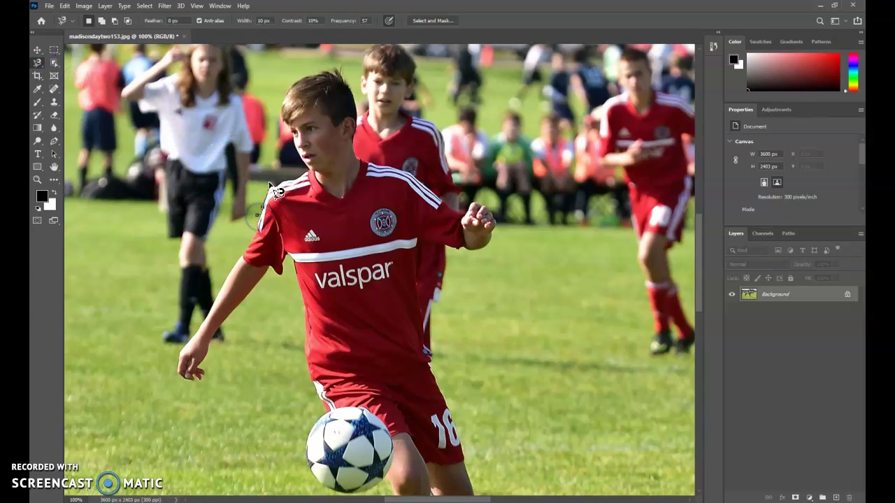
pyautogui.moveTo(294, 183)
pyautogui.mouseDown()
pyautogui.moveTo(304, 170)
pyautogui.moveTo(282, 110)
pyautogui.moveTo(286, 92)
pyautogui.moveTo(332, 74)
pyautogui.moveTo(357, 119)
pyautogui.moveTo(354, 156)
pyautogui.moveTo(419, 183)
pyautogui.moveTo(463, 220)
pyautogui.moveTo(495, 216)
pyautogui.moveTo(505, 231)
pyautogui.moveTo(499, 253)
pyautogui.moveTo(485, 262)
pyautogui.moveTo(449, 250)
pyautogui.mouseUp()
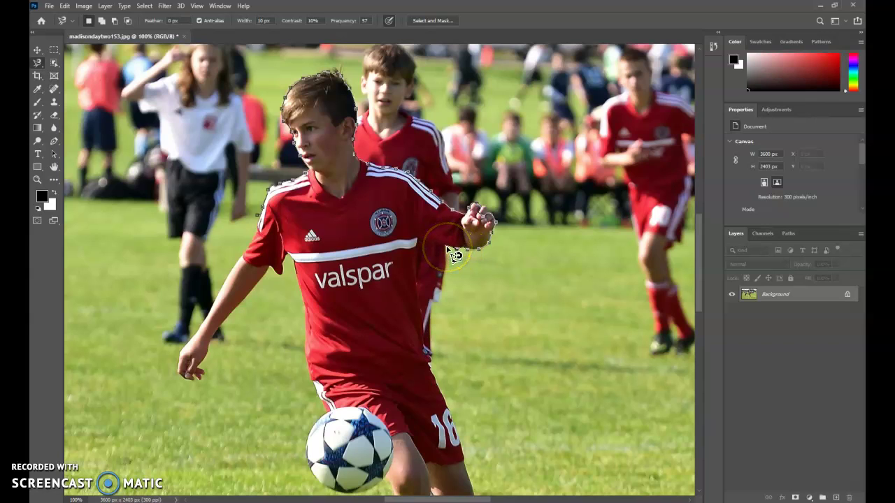
pyautogui.moveTo(436, 244)
pyautogui.mouseDown()
pyautogui.moveTo(416, 240)
pyautogui.moveTo(416, 257)
pyautogui.mouseUp()
pyautogui.moveTo(414, 288)
pyautogui.mouseDown()
pyautogui.moveTo(430, 386)
pyautogui.moveTo(450, 413)
pyautogui.mouseUp()
pyautogui.doubleClick(455, 425)
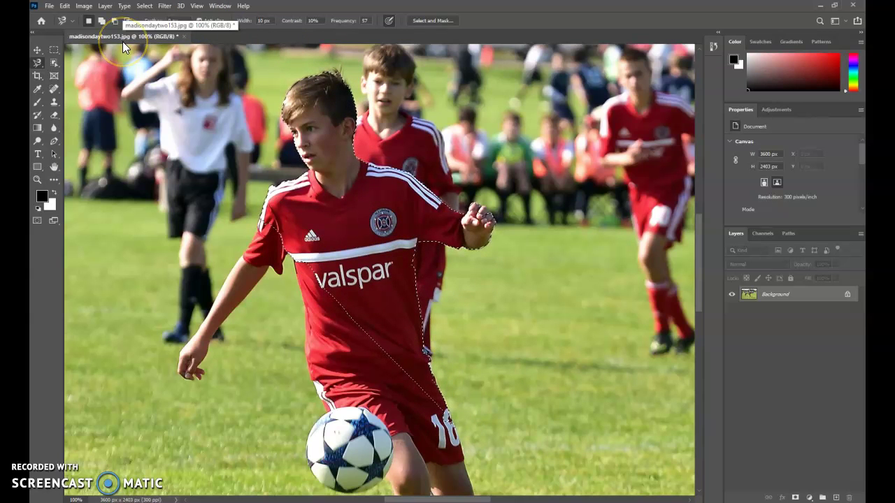
pyautogui.hotkey('ctrl', 'd')
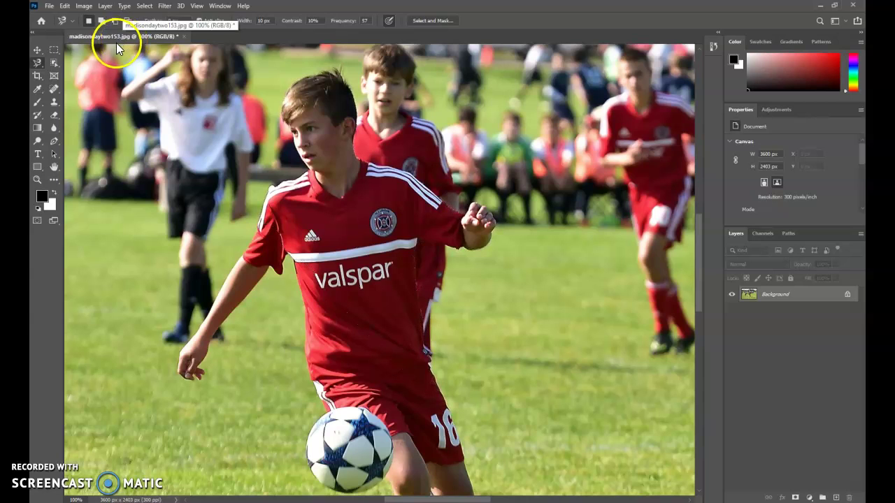
# Start a Pen tool path at the lowered arm's shoulder and trace the shirt edge up to the player's chin
pyautogui.click(56, 140)
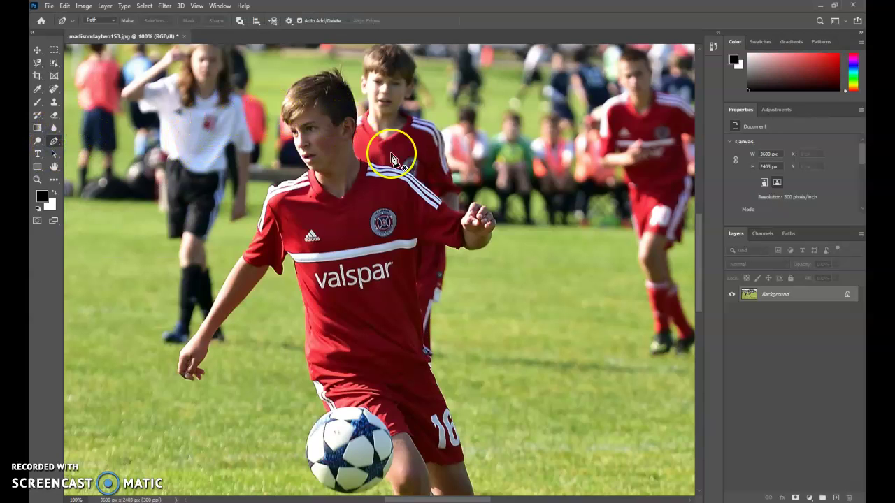
pyautogui.click(277, 189)
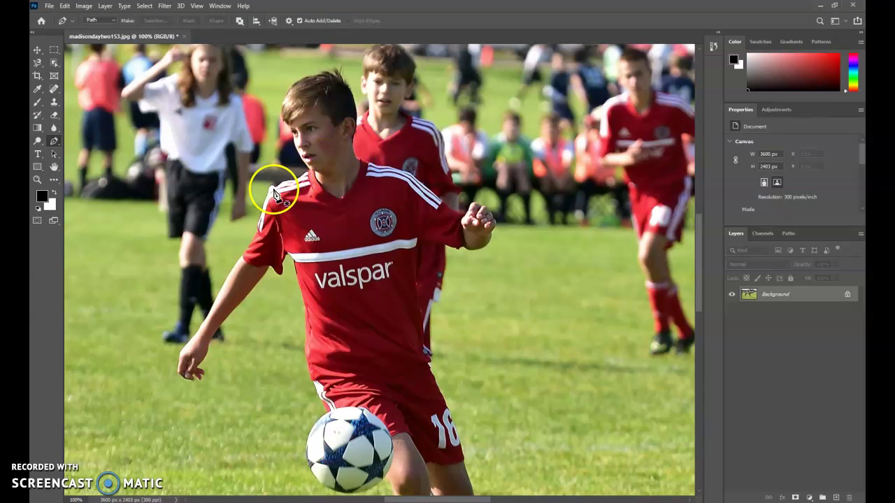
pyautogui.click(285, 186)
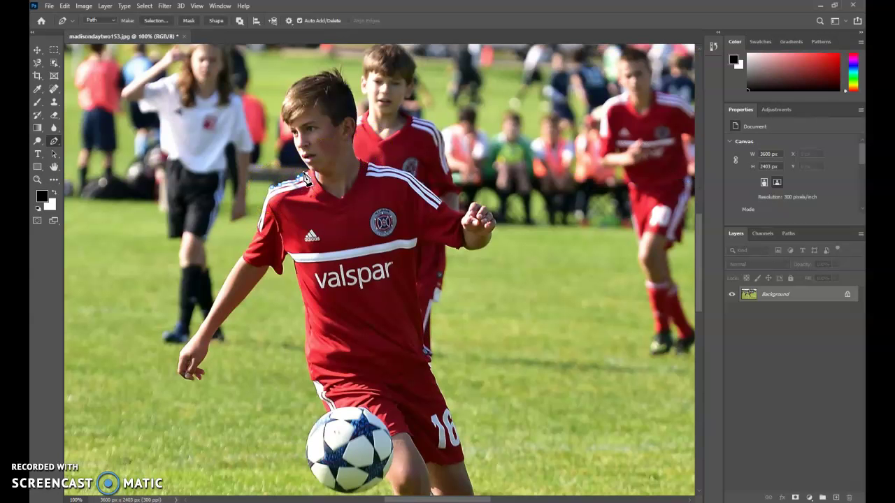
pyautogui.hotkey('ctrl', '+')
pyautogui.hotkey('ctrl', '+')
pyautogui.scroll(3, 182, 117)
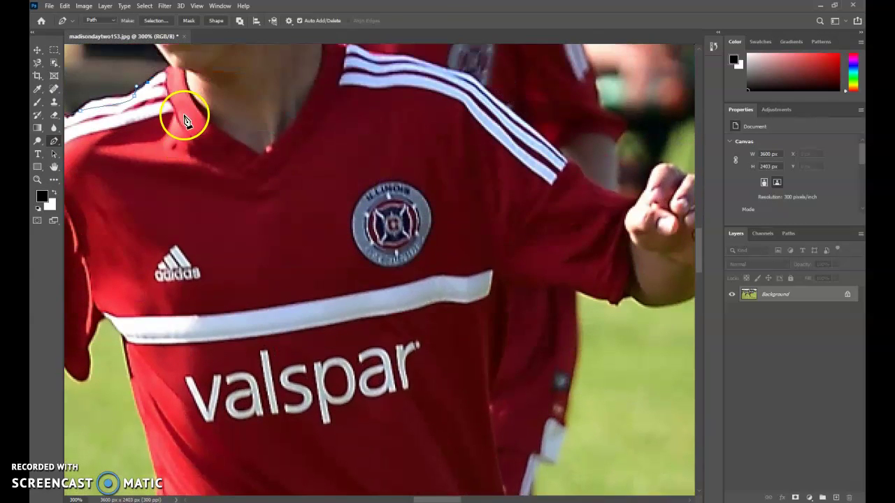
pyautogui.click(160, 114)
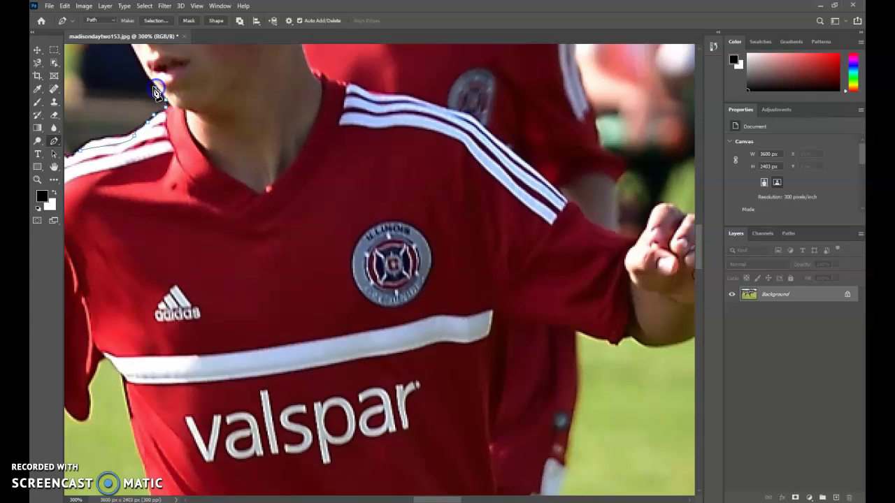
pyautogui.rightClick(231, 146)
pyautogui.click(232, 183)
pyautogui.click(37, 49)
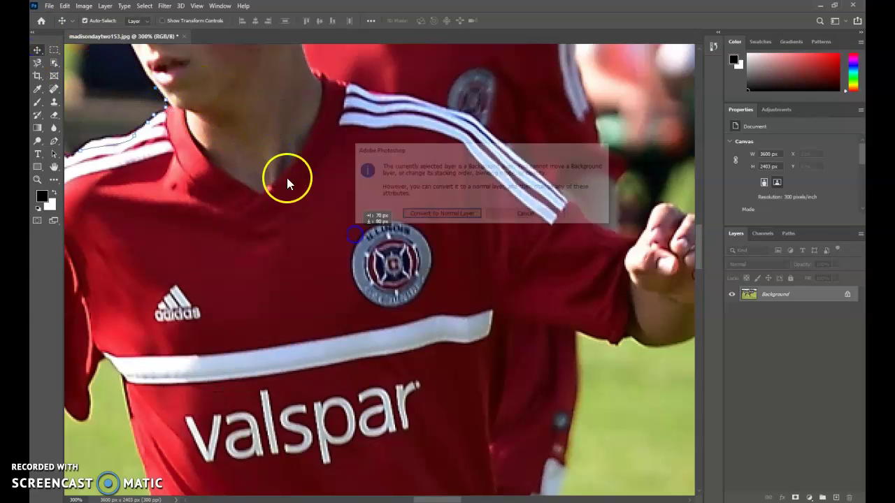
pyautogui.click(527, 217)
pyautogui.press('ctrl')
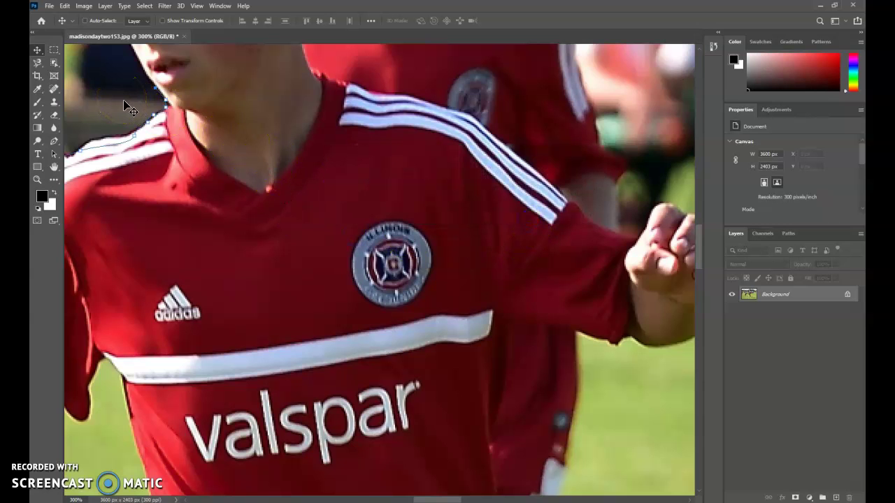
# Continue the pen path up the player's face, around the hair and down the neck to the collar
pyautogui.hotkey('ctrl', '-')
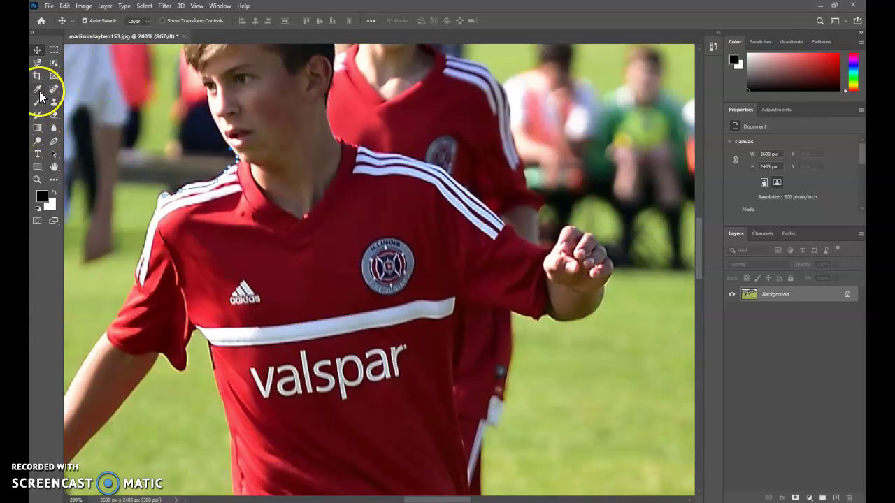
pyautogui.click(53, 141)
pyautogui.moveTo(233, 155); pyautogui.dragTo(223, 140)
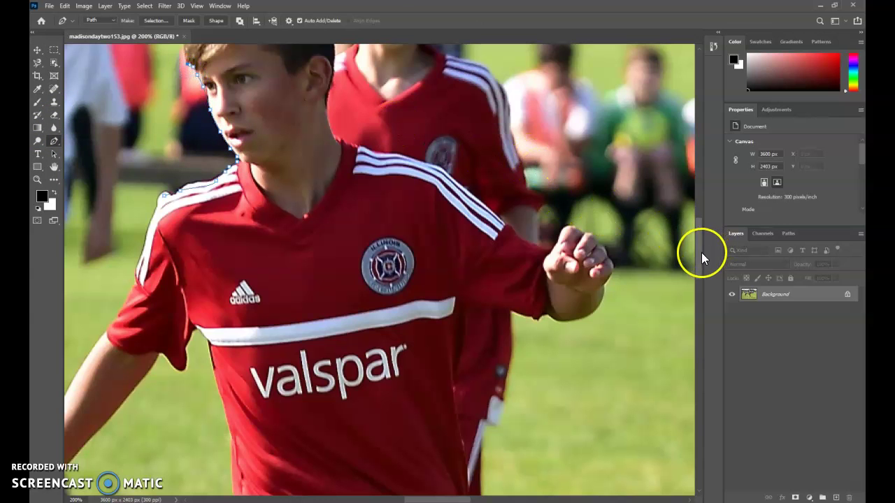
pyautogui.moveTo(699, 254); pyautogui.dragTo(696, 240)
pyautogui.click(184, 138)
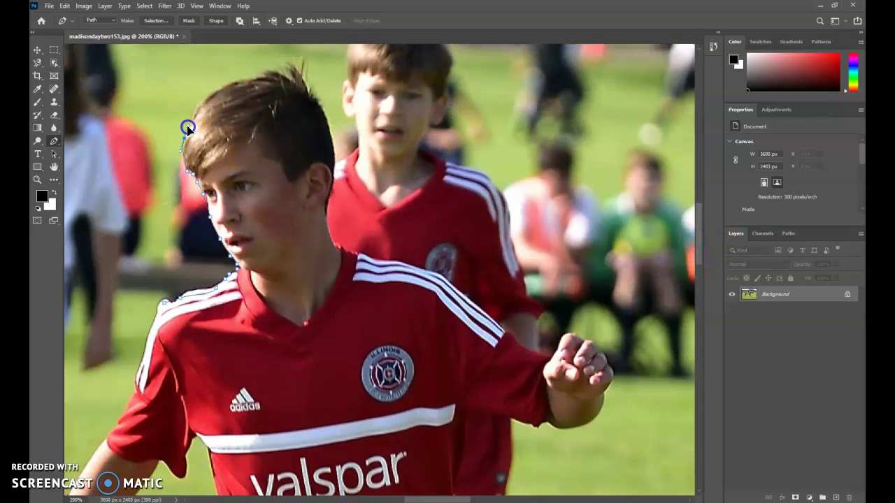
pyautogui.click(199, 109)
pyautogui.click(217, 93)
pyautogui.click(248, 85)
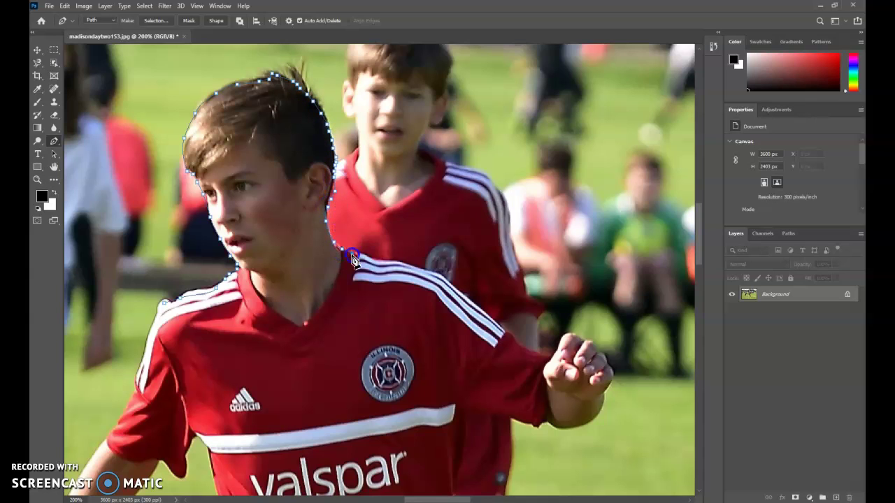
# Continue the pen path from the collar along the raised arm's shoulder stripes and upper sleeve edge to the fist
pyautogui.moveTo(375, 249); pyautogui.dragTo(396, 205)
pyautogui.moveTo(374, 240); pyautogui.dragTo(372, 251)
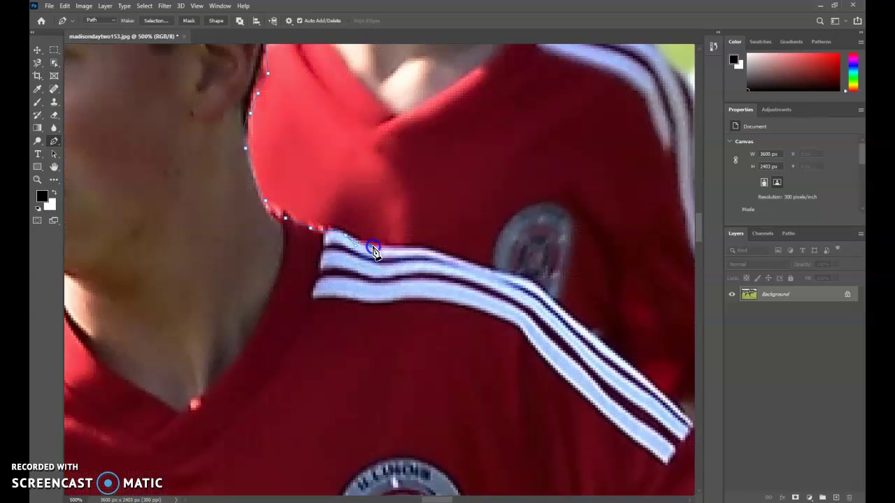
pyautogui.click(487, 265)
pyautogui.moveTo(445, 498); pyautogui.dragTo(461, 499)
pyautogui.click(370, 432)
pyautogui.click(276, 353)
pyautogui.click(354, 416)
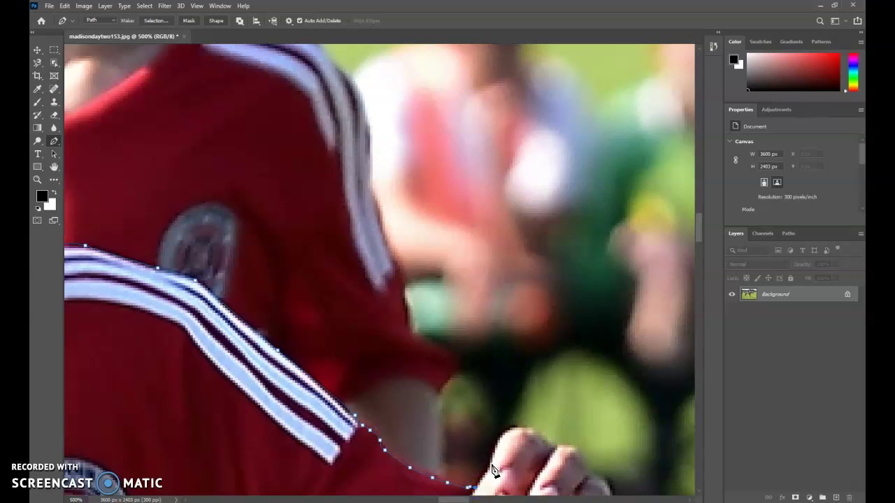
# Continue the pen path around the knuckles and fingers of the player's raised fist
pyautogui.click(509, 436)
pyautogui.click(539, 437)
pyautogui.click(557, 448)
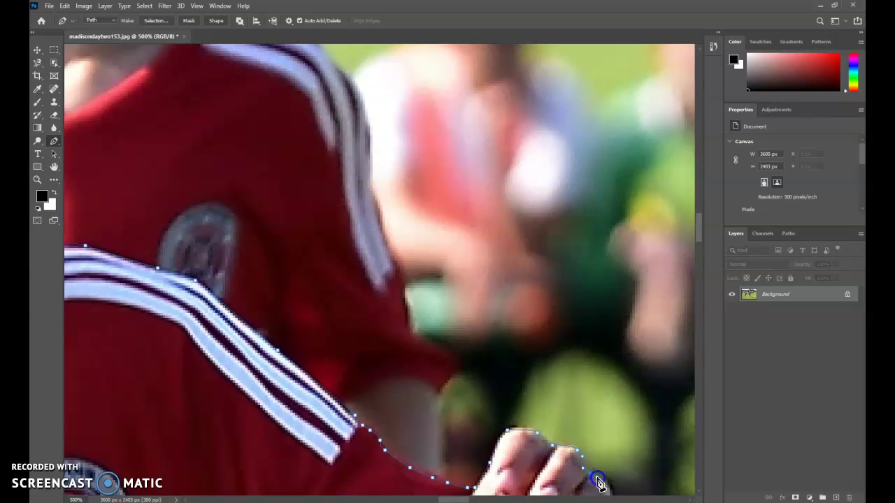
pyautogui.scroll(-2, 634, 435)
pyautogui.click(608, 441)
pyautogui.scroll(-1, 619, 467)
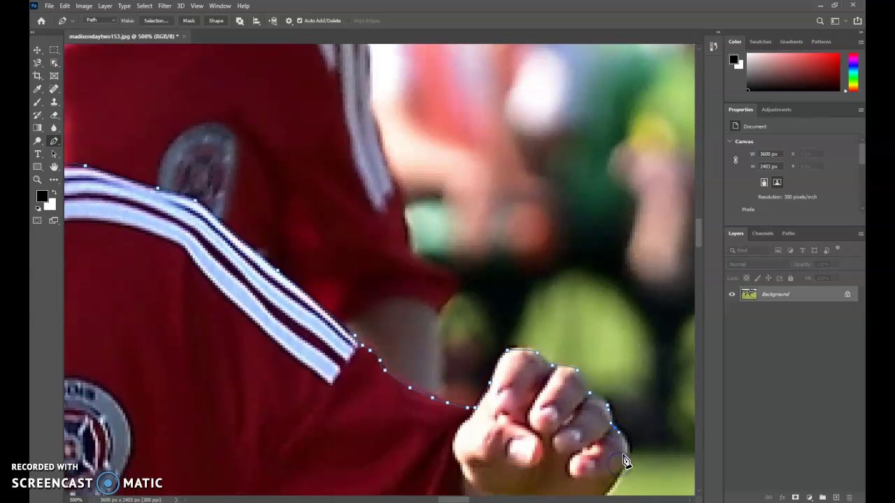
pyautogui.scroll(-2, 626, 454)
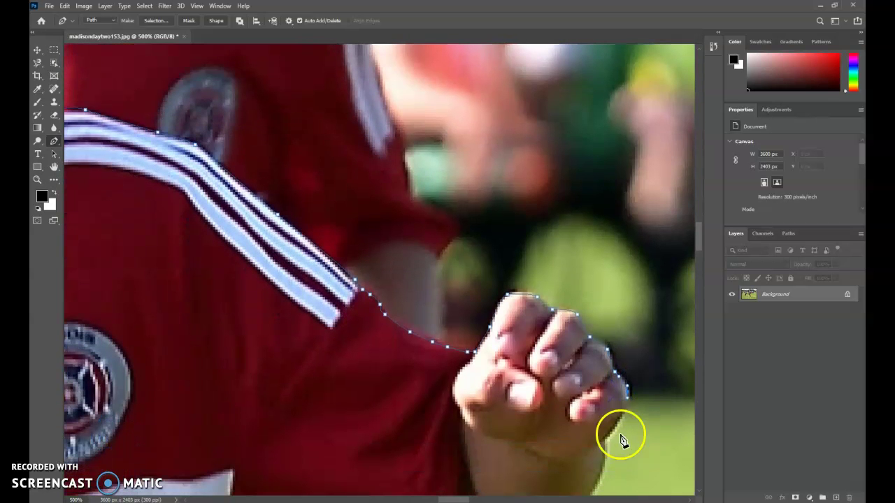
# Continue the pen path below the fist, under the forearm and along the sleeve's lower edge toward the armpit
pyautogui.click(612, 429)
pyautogui.scroll(-2, 609, 444)
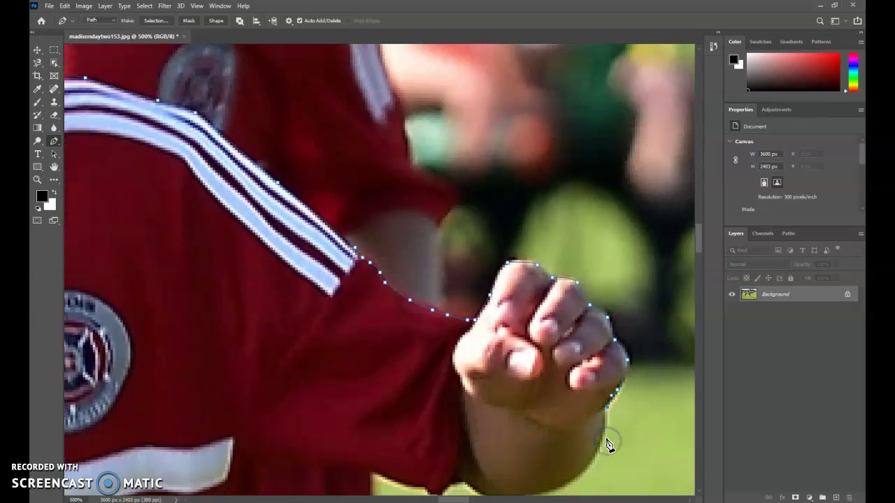
pyautogui.click(577, 443)
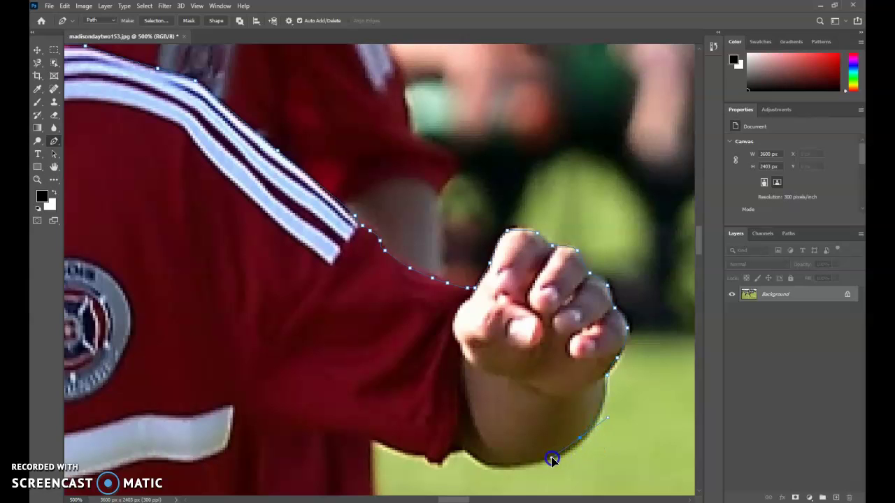
pyautogui.click(500, 465)
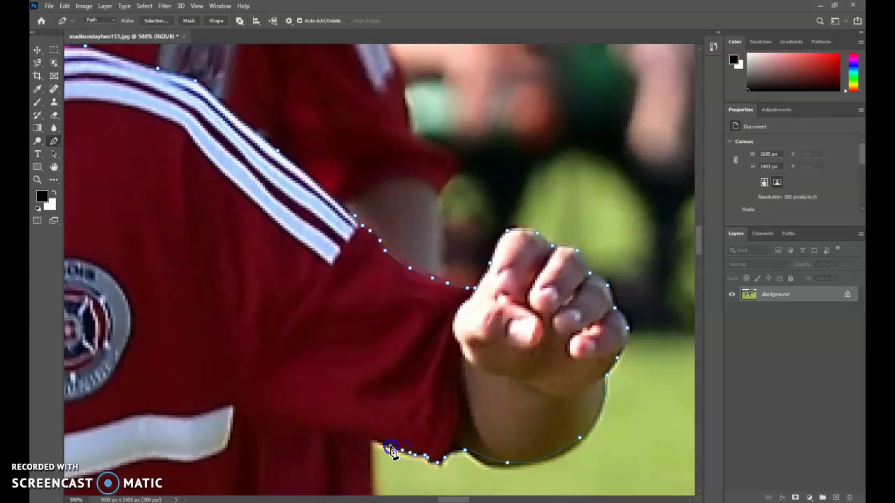
pyautogui.scroll(-3, 374, 448)
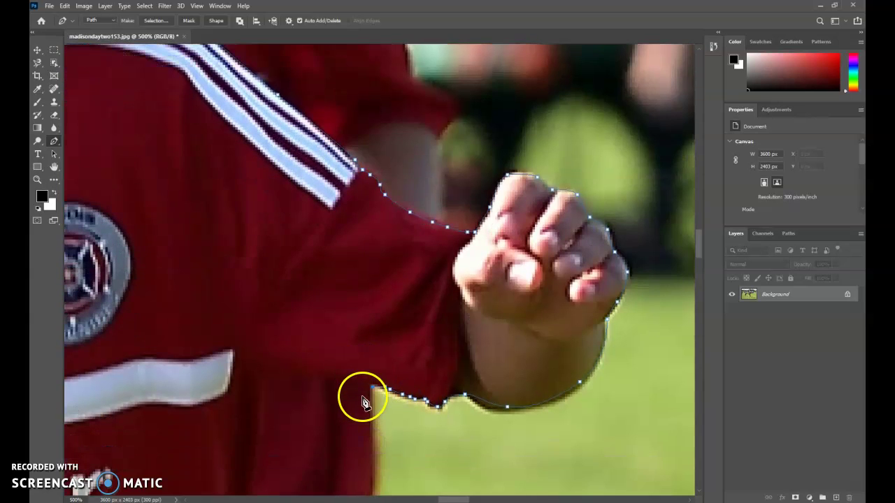
pyautogui.click(372, 446)
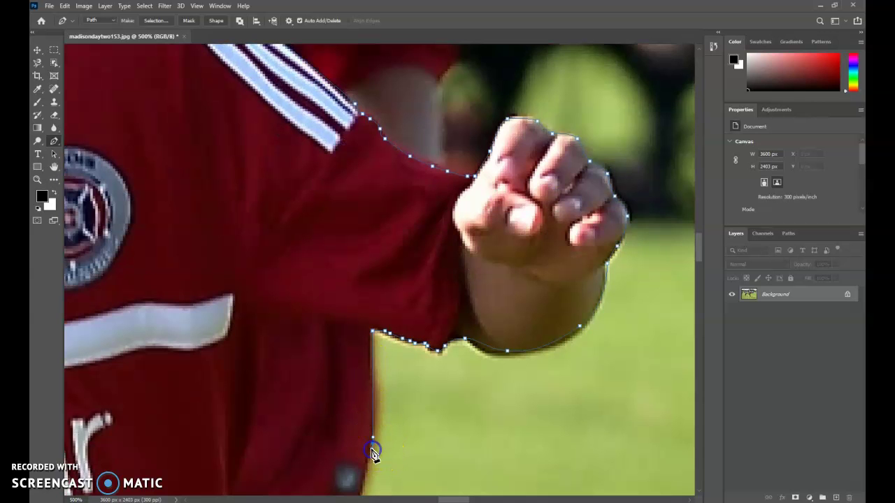
pyautogui.hotkey('ctrl', '-')
pyautogui.hotkey('ctrl', '-')
pyautogui.hotkey('ctrl', '-')
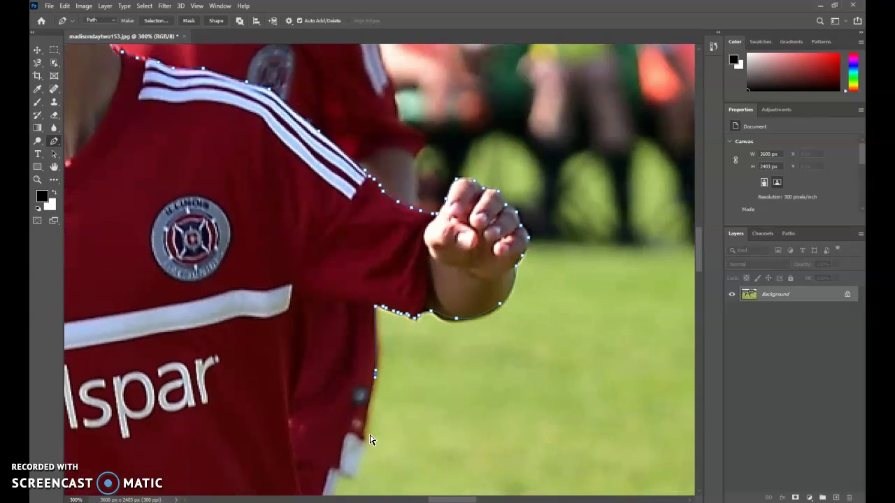
pyautogui.hotkey('ctrl', 'z')
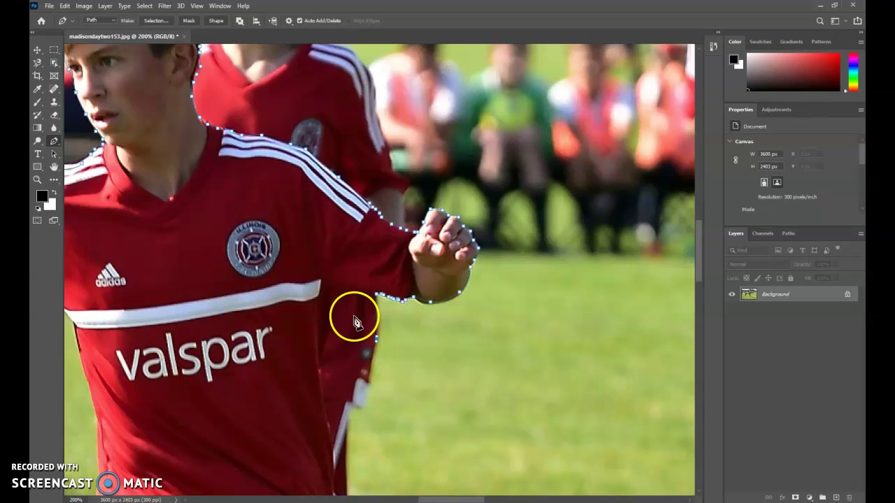
# Continue the pen path from the sleeve's underside to the torso, then down the shirt and shorts to the lower leg
pyautogui.click(360, 292)
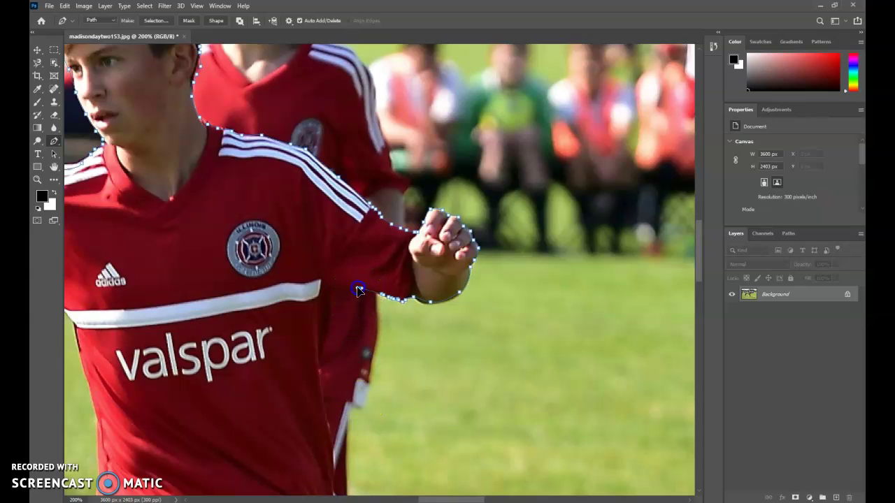
pyautogui.click(318, 324)
pyautogui.scroll(-1, 335, 399)
pyautogui.keyDown('alt'); pyautogui.scroll(-2, 337, 397); pyautogui.keyUp('alt')
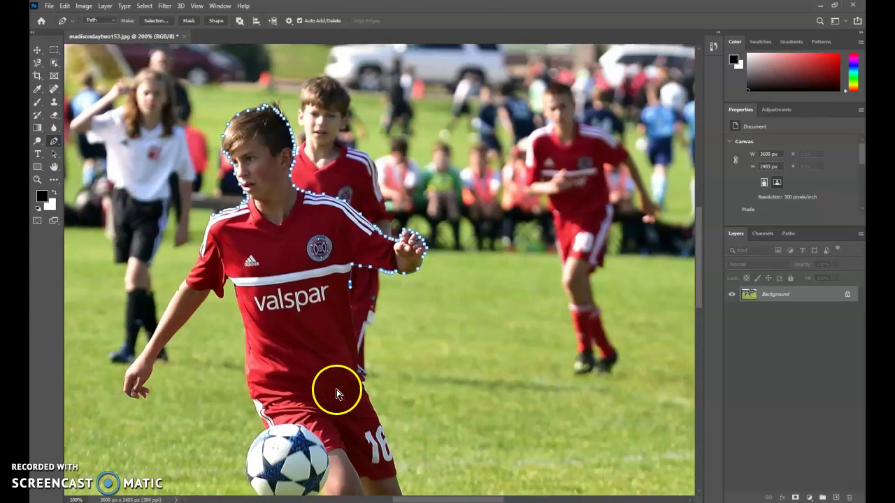
pyautogui.scroll(-1, 398, 419)
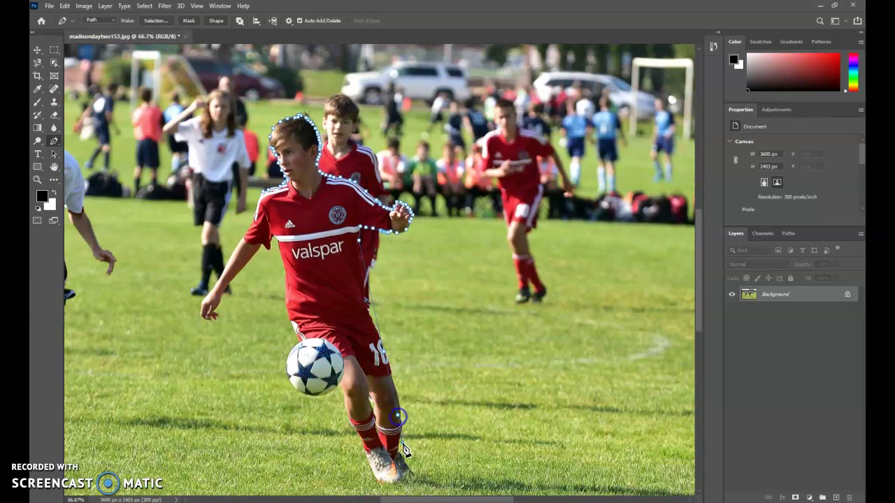
# Trace the path around the shoes, front leg, ball, torso and lowered arm, and close it at the shoulder starting point
pyautogui.click(367, 464)
pyautogui.moveTo(337, 386); pyautogui.dragTo(289, 375)
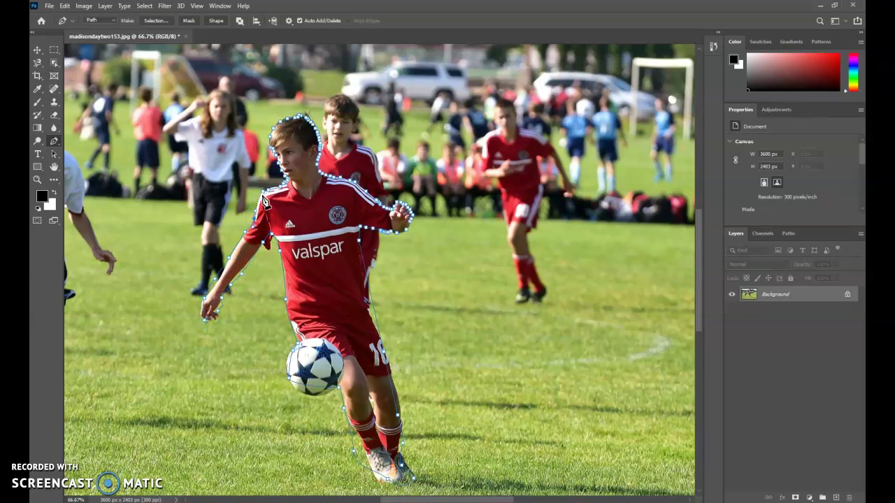
pyautogui.click(264, 198)
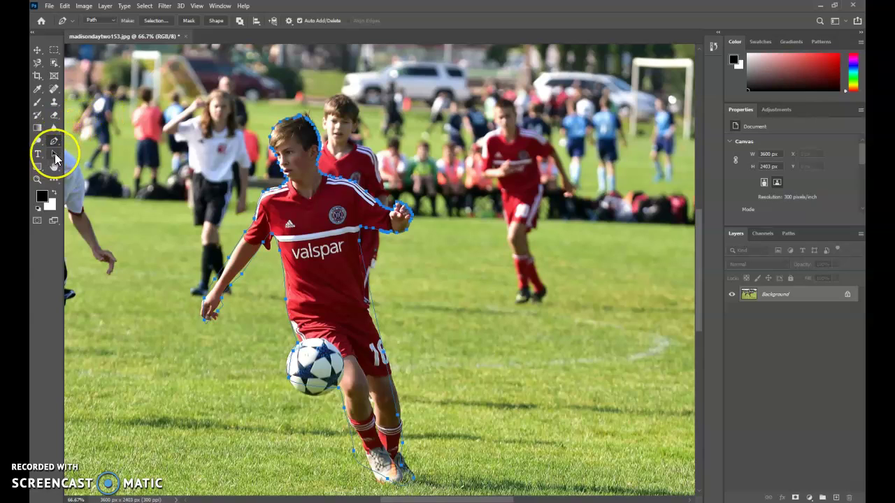
# Adjust the anchor points along the player's lowered arm and armpit with the Direct Selection tool
pyautogui.click(55, 155)
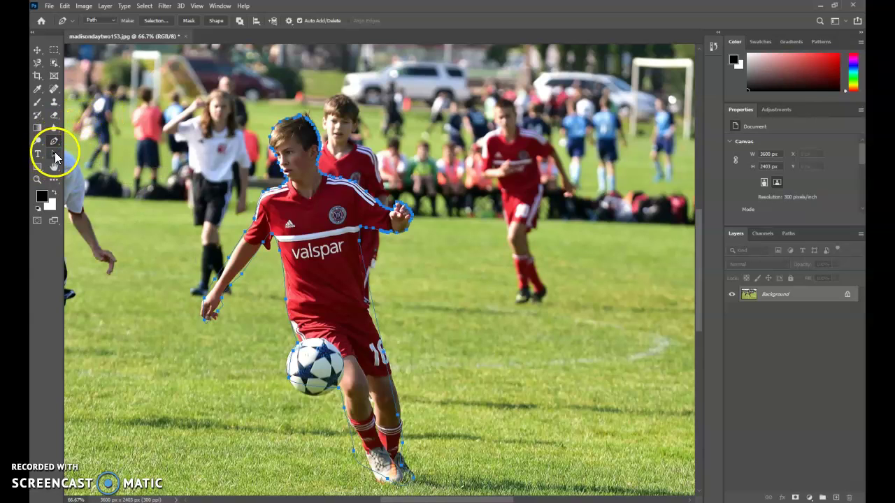
pyautogui.click(245, 231)
pyautogui.moveTo(55, 154); pyautogui.dragTo(88, 164)
pyautogui.click(266, 260)
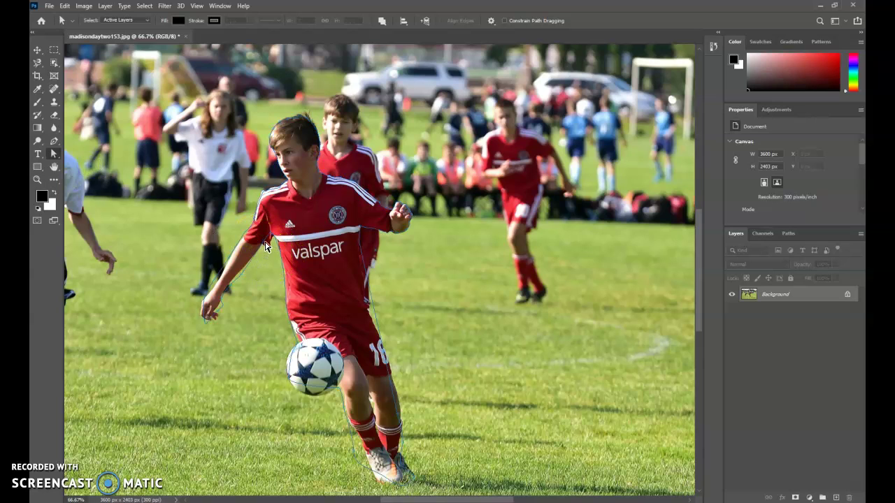
pyautogui.click(266, 245)
pyautogui.click(226, 265)
pyautogui.click(217, 280)
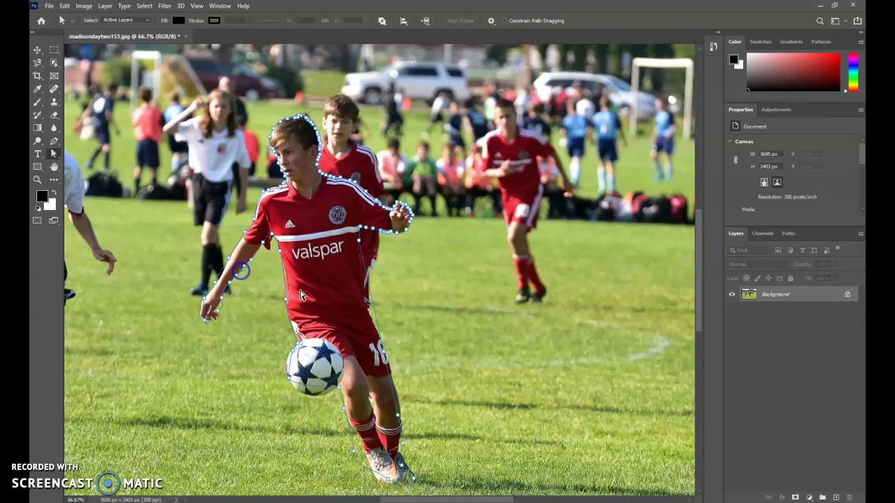
# Adjust the path's anchor points and handles along the torso's side, the lower legs and the shoes
pyautogui.click(360, 245)
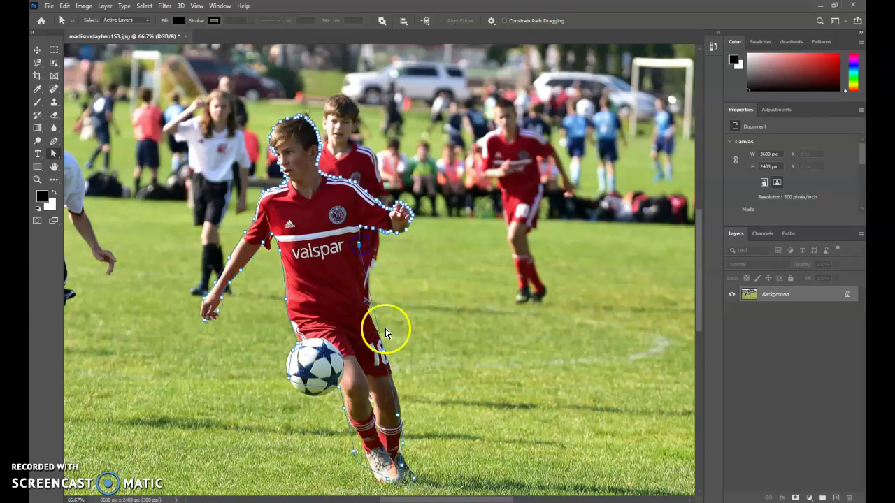
pyautogui.click(402, 405)
pyautogui.click(356, 453)
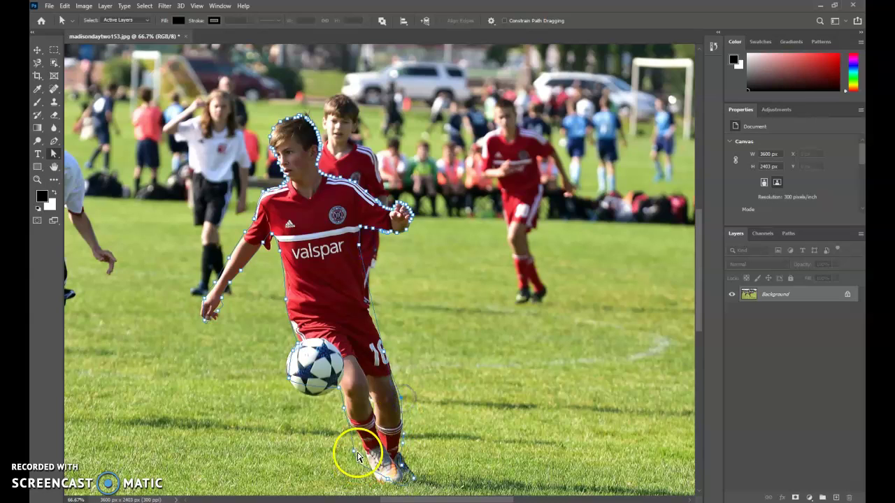
pyautogui.click(389, 482)
pyautogui.click(410, 484)
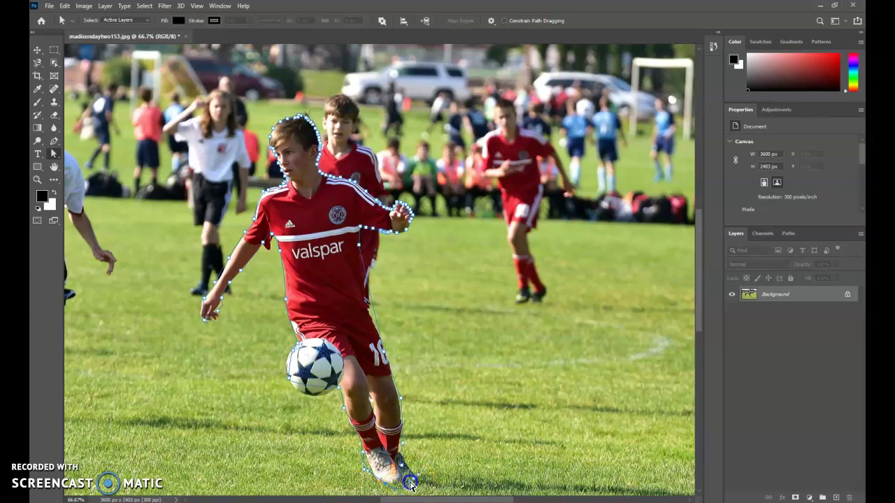
# Reshape the path around the lower edge of the soccer ball
pyautogui.click(289, 379)
pyautogui.click(333, 397)
pyautogui.click(285, 374)
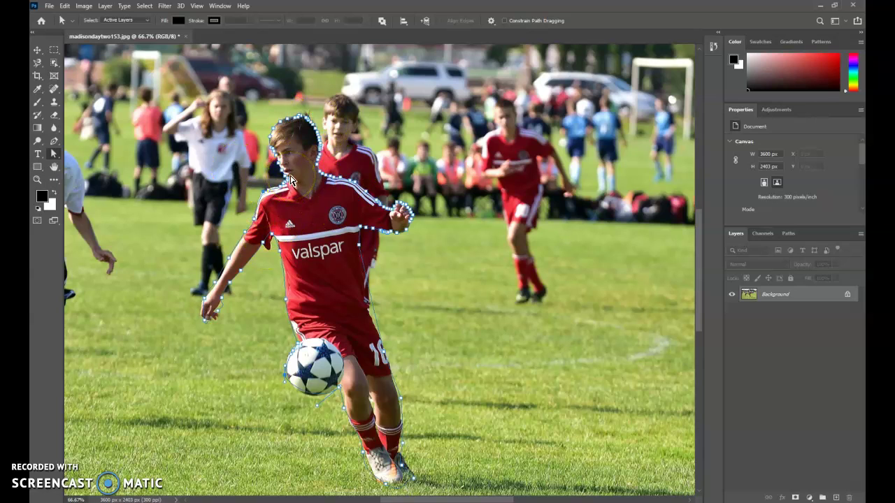
# Check the work path in the list of paths, and convert it into a selection
pyautogui.click(789, 235)
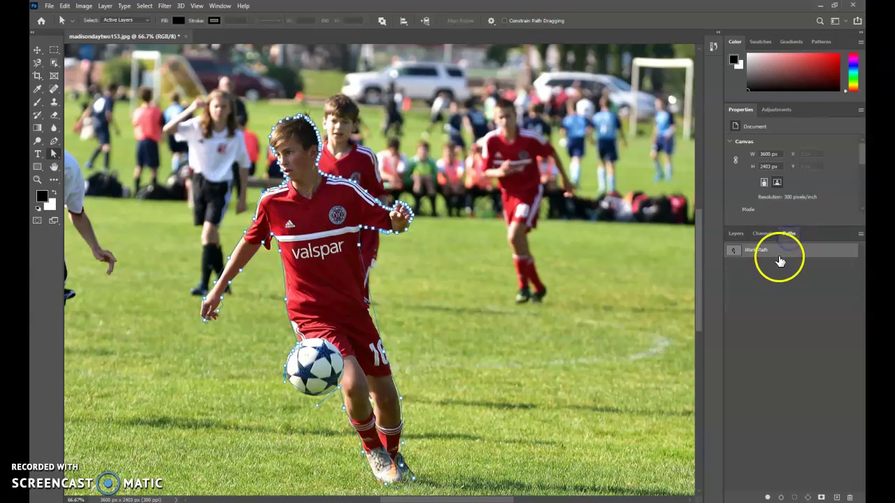
pyautogui.click(736, 234)
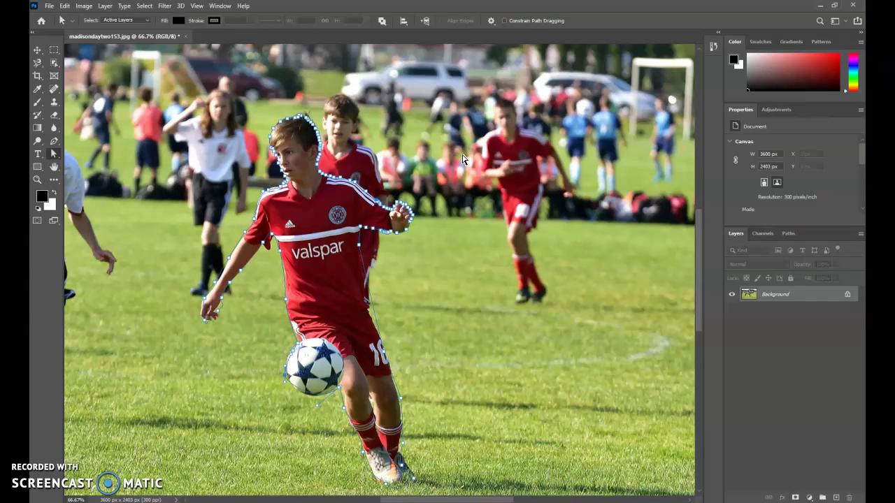
pyautogui.hotkey('ctrl', 'Return')
pyautogui.click(363, 45)
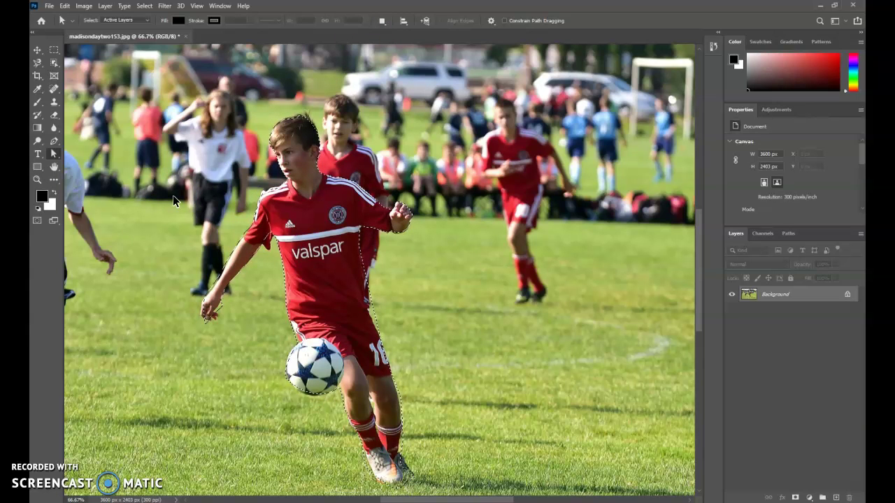
# Copy the selected player and ball to a new layer, and hide the Background layer
pyautogui.hotkey('ctrl', 'j')
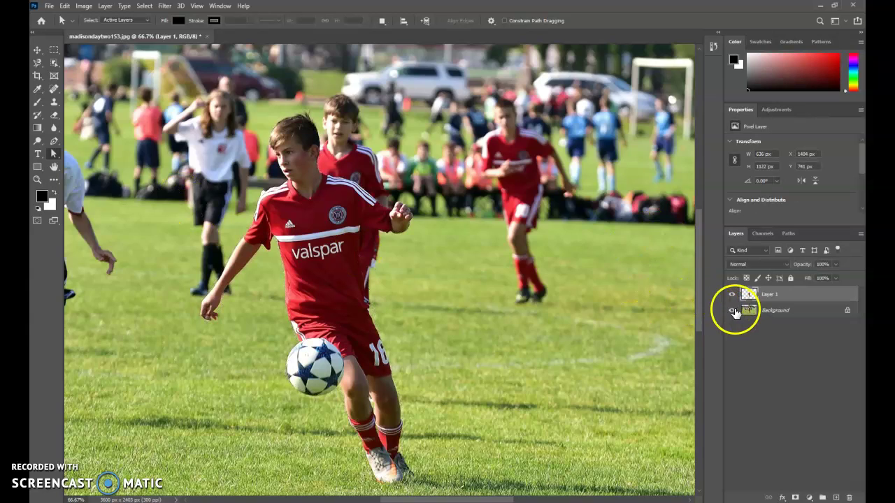
pyautogui.click(732, 310)
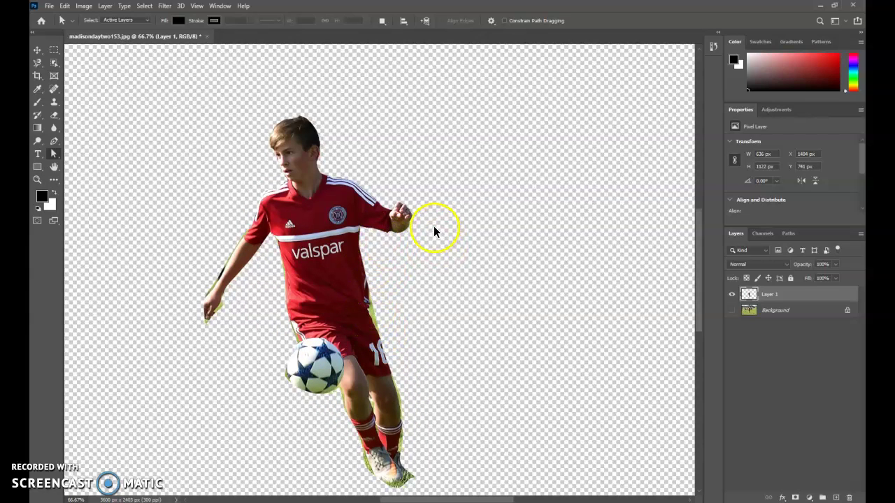
pyautogui.hotkey('ctrl', '-')
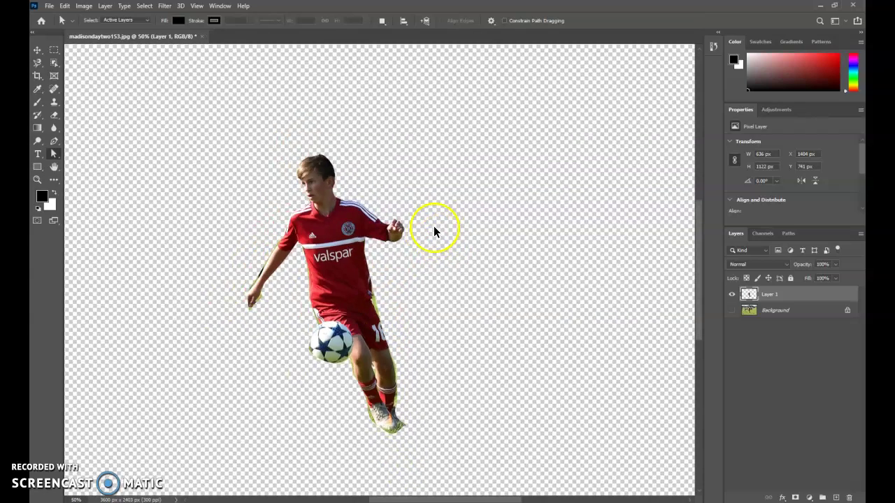
# Open the Save As dialog for saving the document on the computer in Photoshop format, and cancel it
pyautogui.click(49, 6)
pyautogui.click(78, 122)
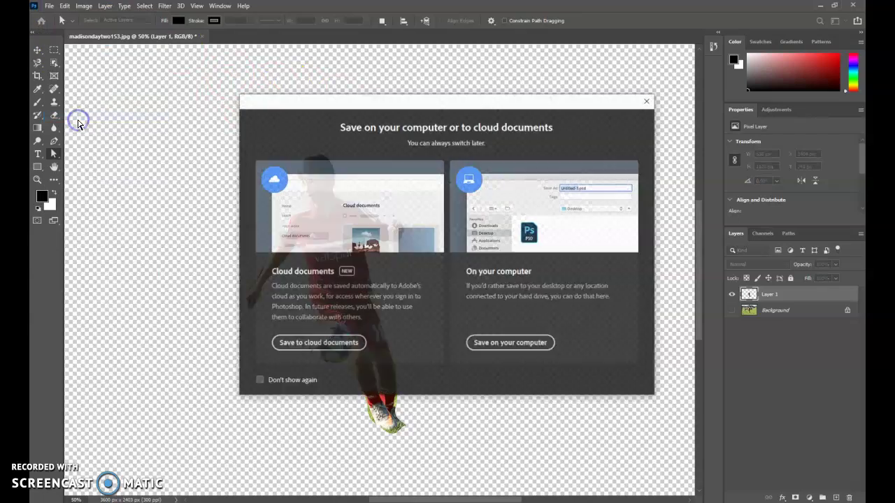
pyautogui.click(516, 344)
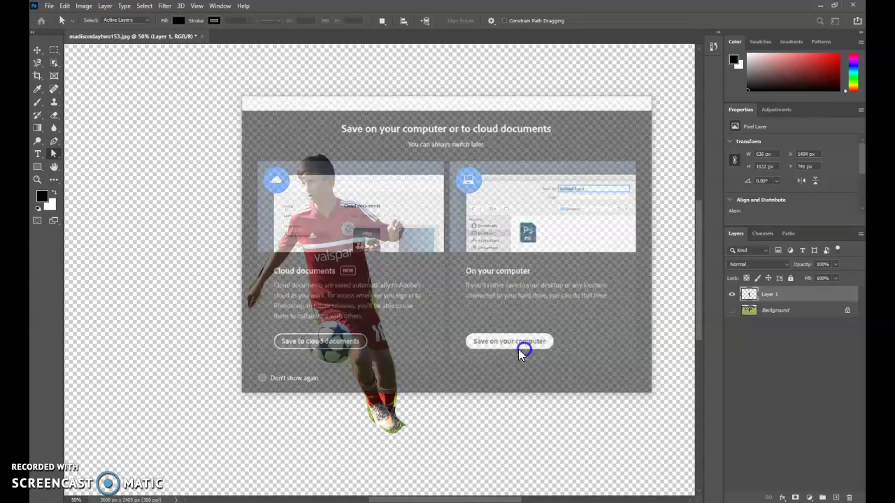
pyautogui.moveTo(226, 9); pyautogui.dragTo(356, 67)
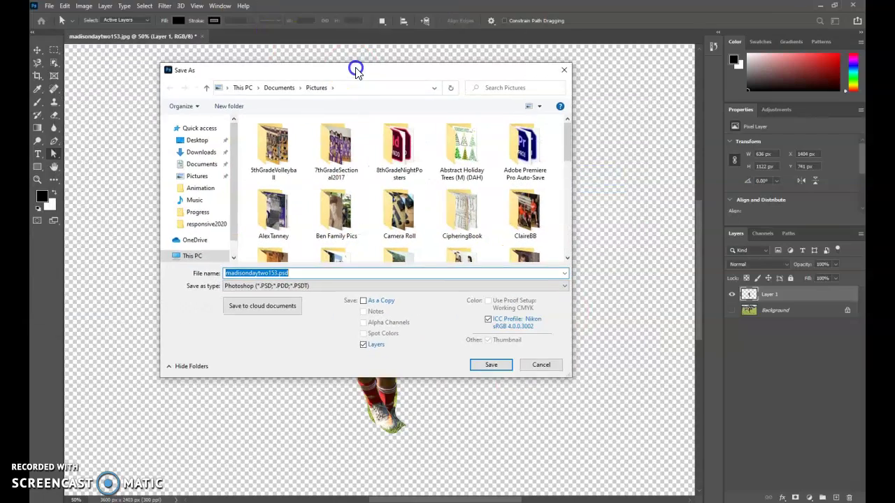
pyautogui.click(542, 365)
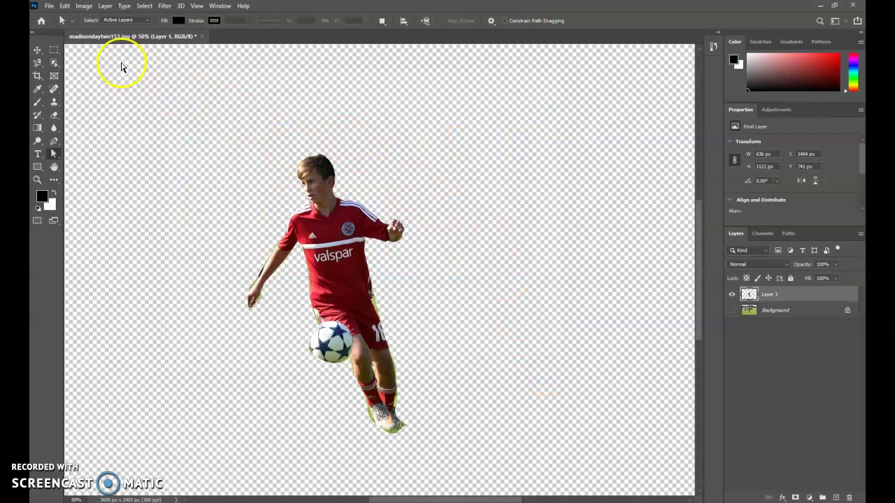